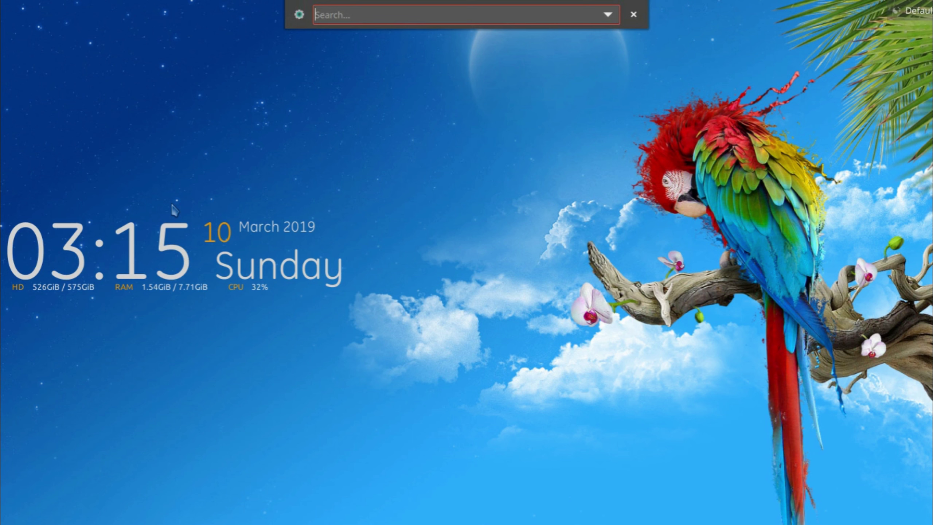
# Step: Launch Firefox, load youtube.com, and open the signed-in account's menu
pyautogui.write('fire')
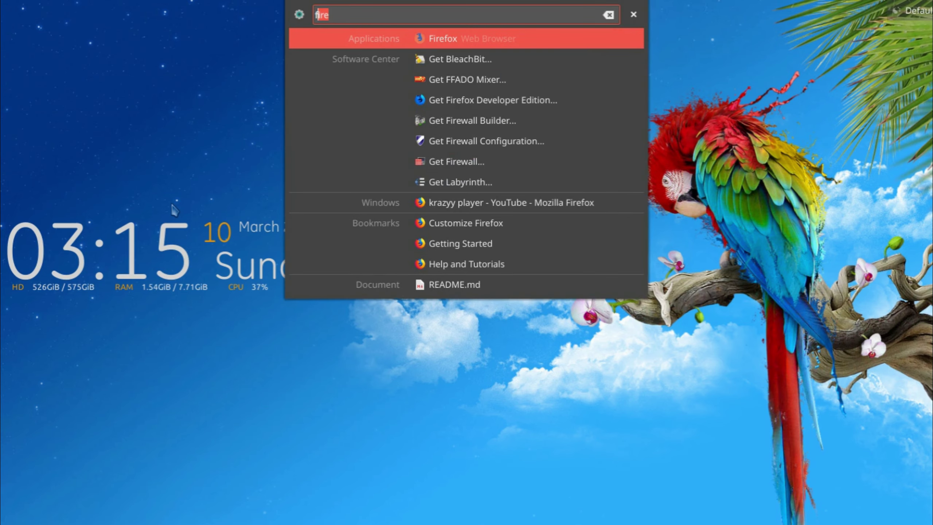
pyautogui.press('Return')
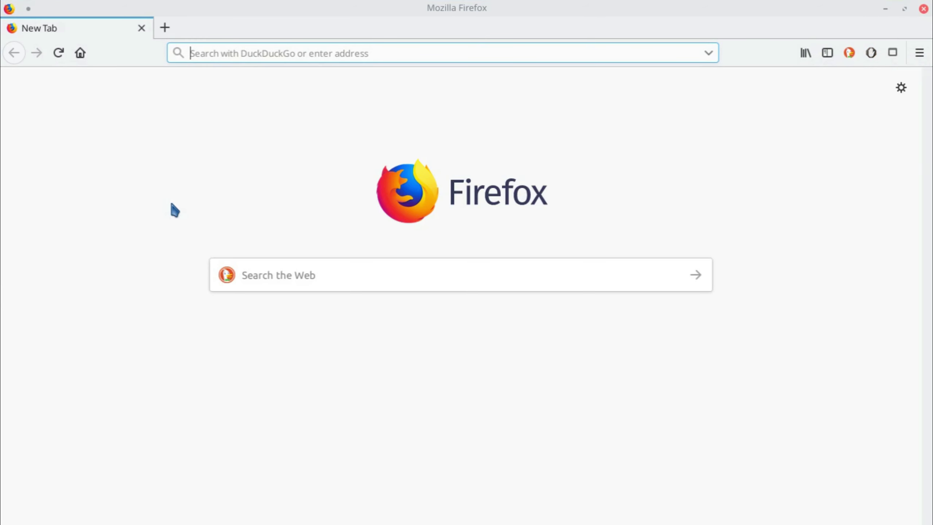
pyautogui.write('youtube.com')
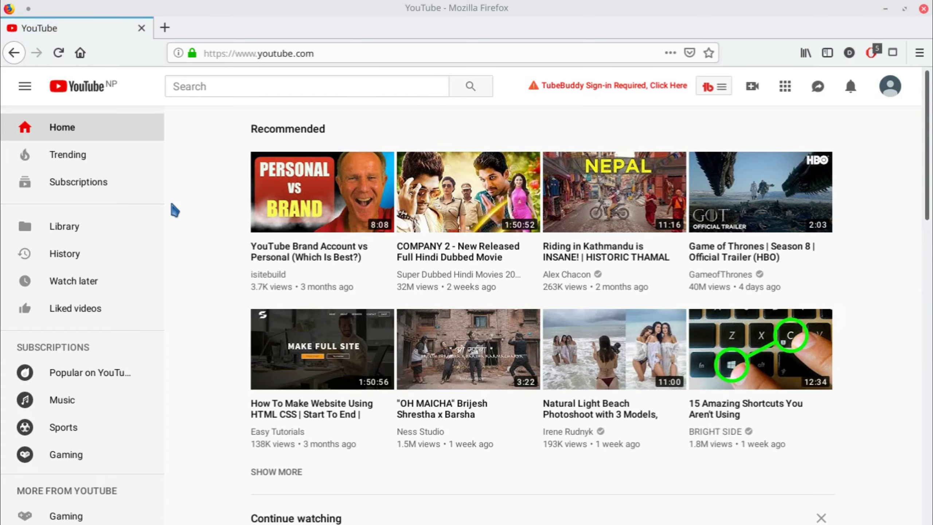
pyautogui.moveTo(929, 147)
pyautogui.press('Escape')
pyautogui.click(892, 93)
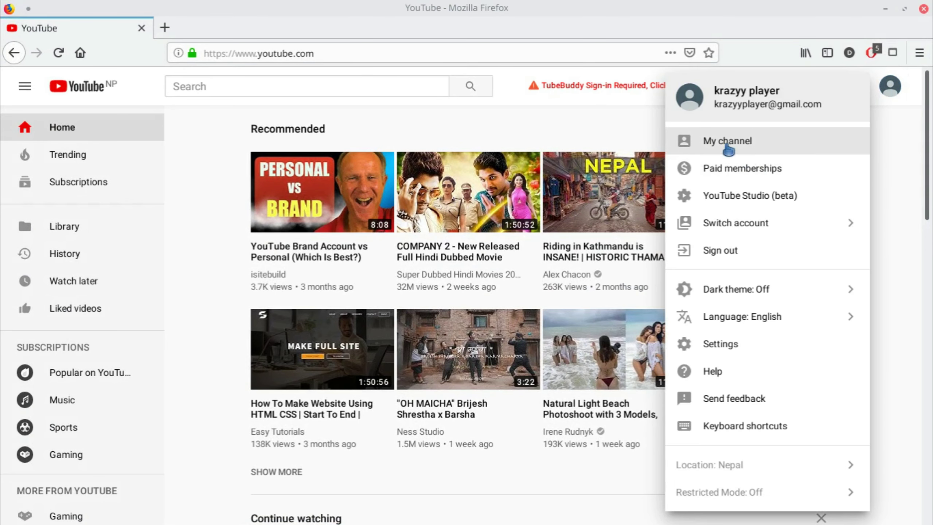
# Step: View the personal channel's About tab with the 'this channel is for demo' description and join date
pyautogui.click(722, 154)
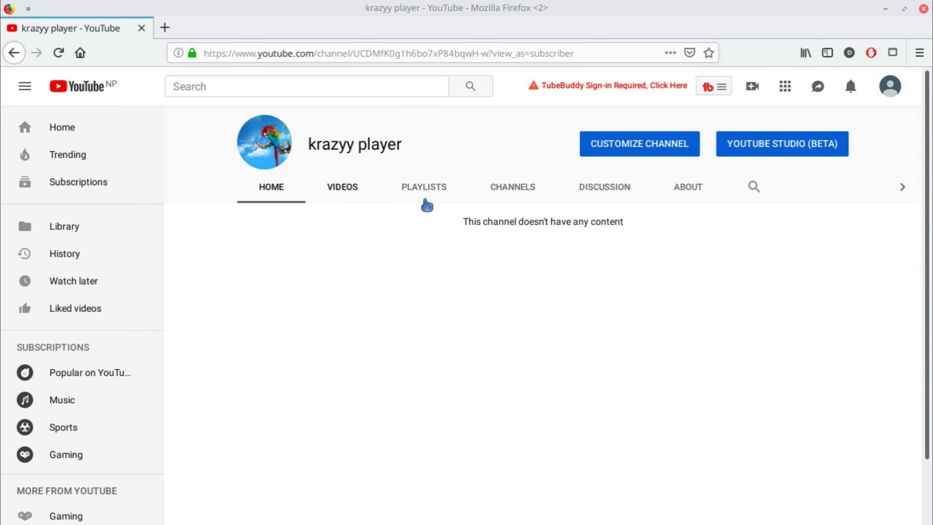
pyautogui.click(687, 190)
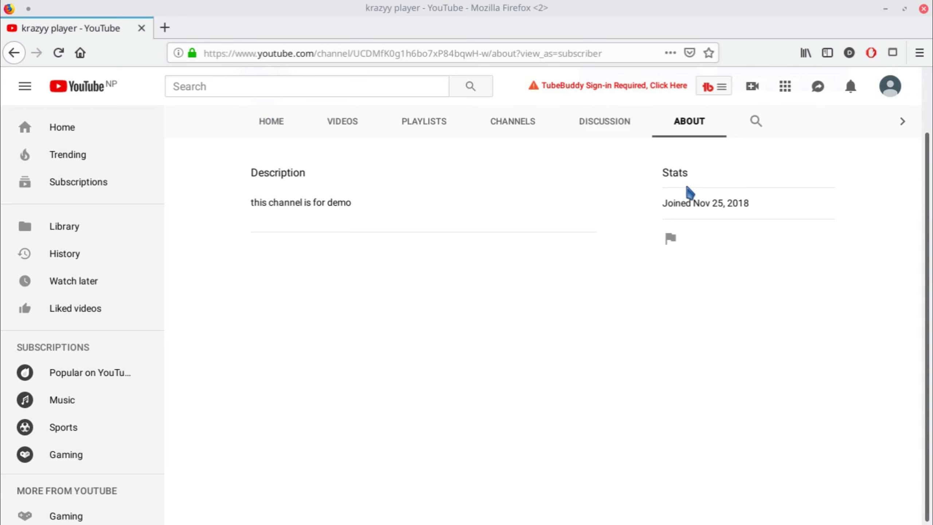
pyautogui.scroll(2, 514, 229)
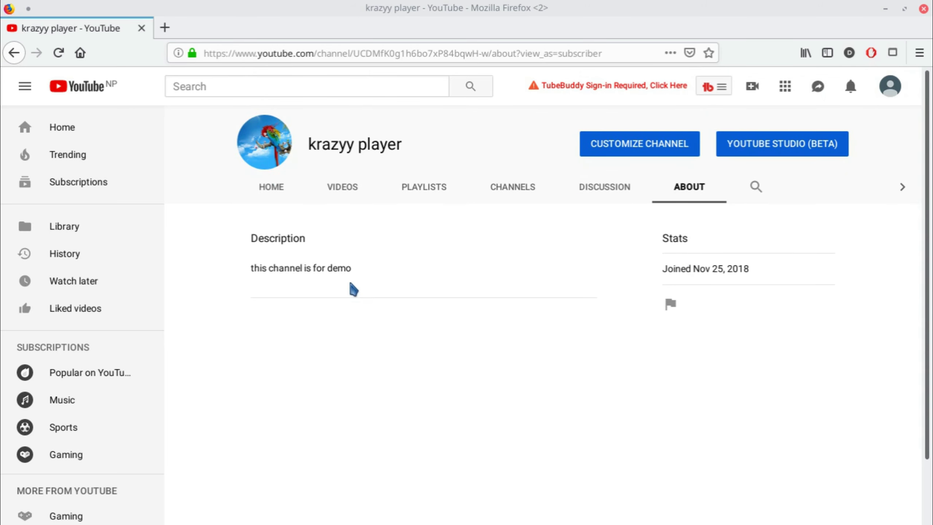
pyautogui.moveTo(267, 277); pyautogui.dragTo(250, 283)
pyautogui.click(260, 289)
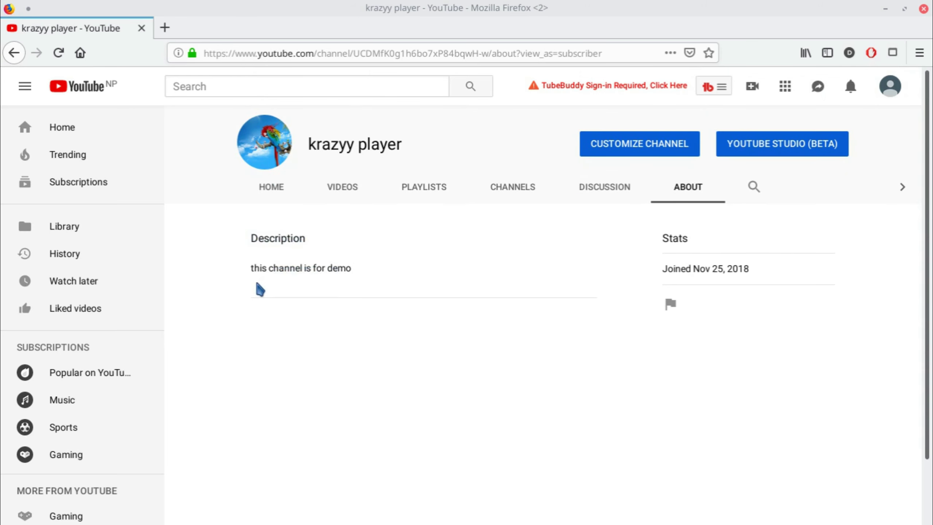
pyautogui.doubleClick(259, 289)
pyautogui.click(318, 291)
pyautogui.doubleClick(318, 290)
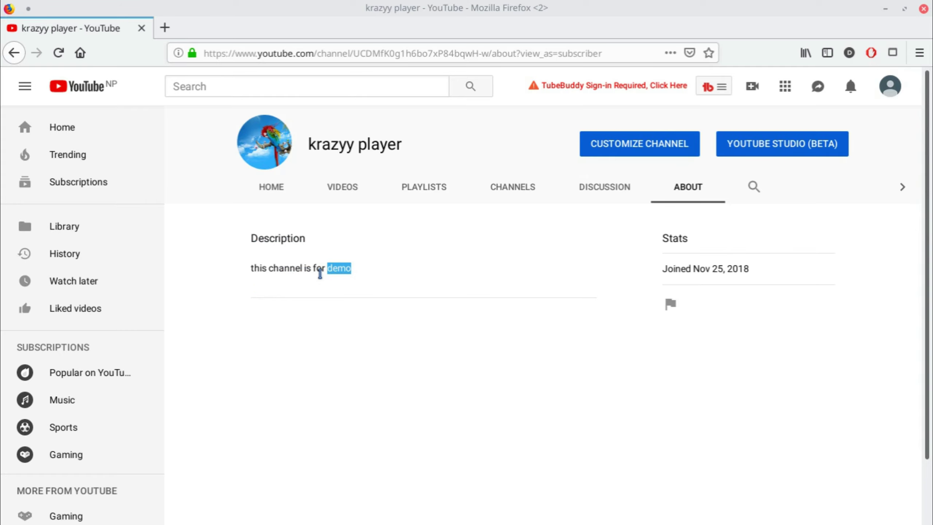
pyautogui.click(318, 270)
pyautogui.hotkey('ctrl', 'F8')
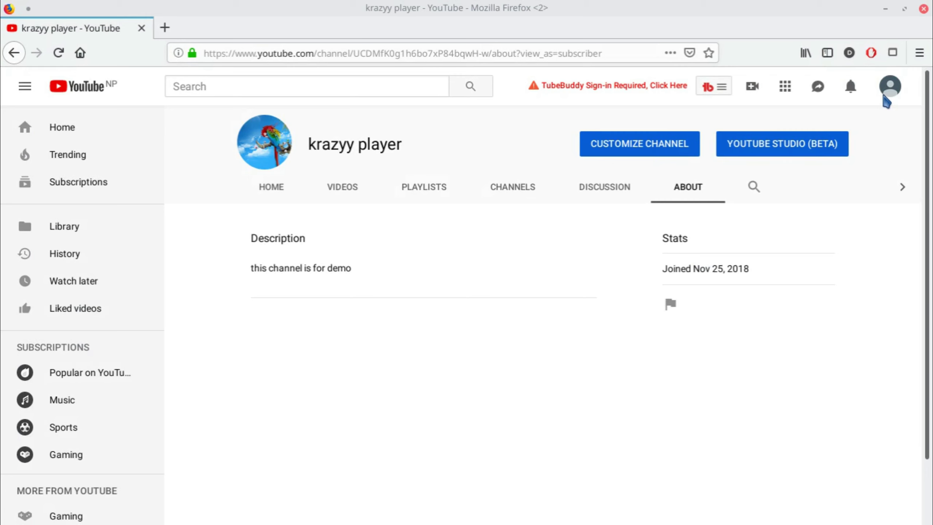
pyautogui.click(890, 87)
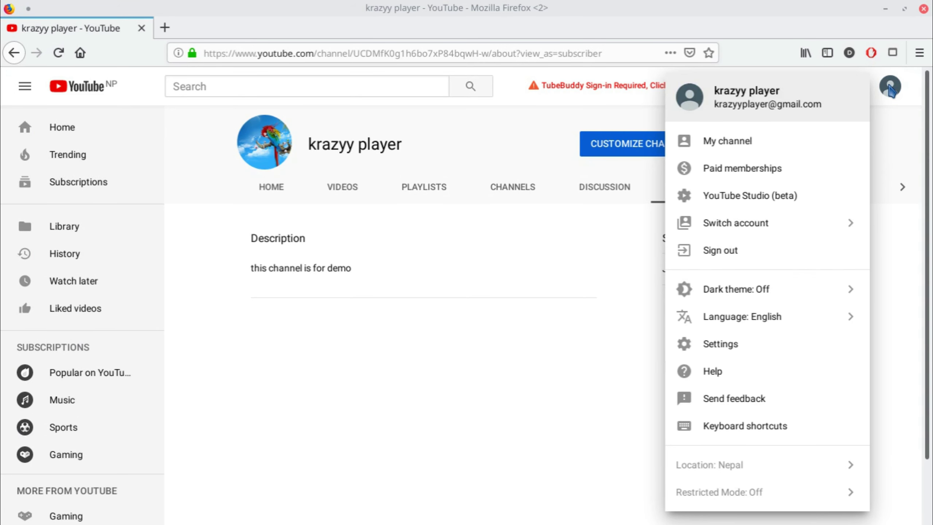
# Step: From YouTube account settings, start creating a new channel
pyautogui.click(740, 352)
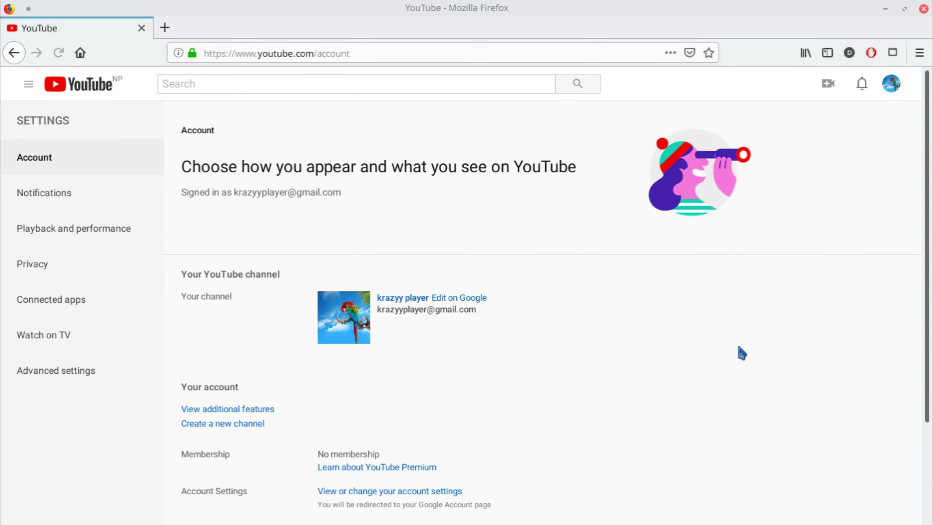
pyautogui.scroll(-3, 588, 349)
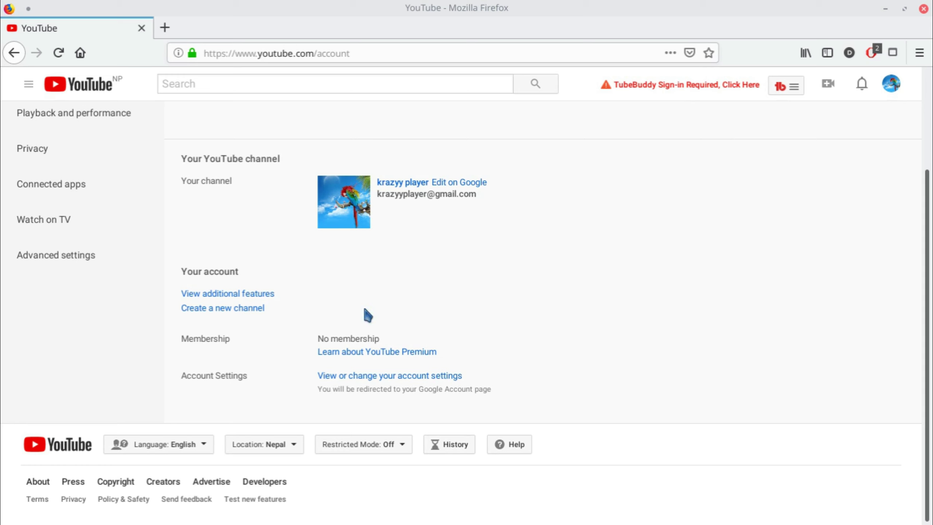
pyautogui.click(227, 311)
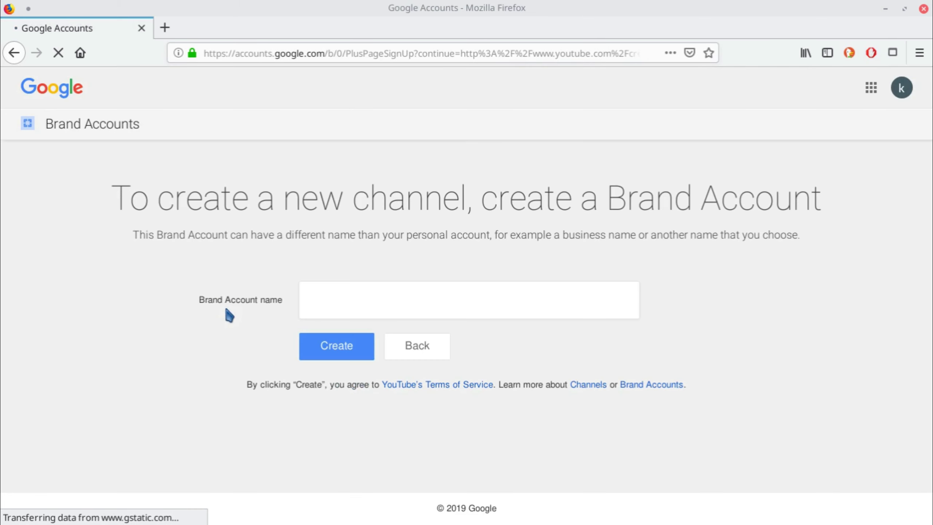
# Step: Enter 'krazyyplayer' as the Brand Account name and create it
pyautogui.click(374, 302)
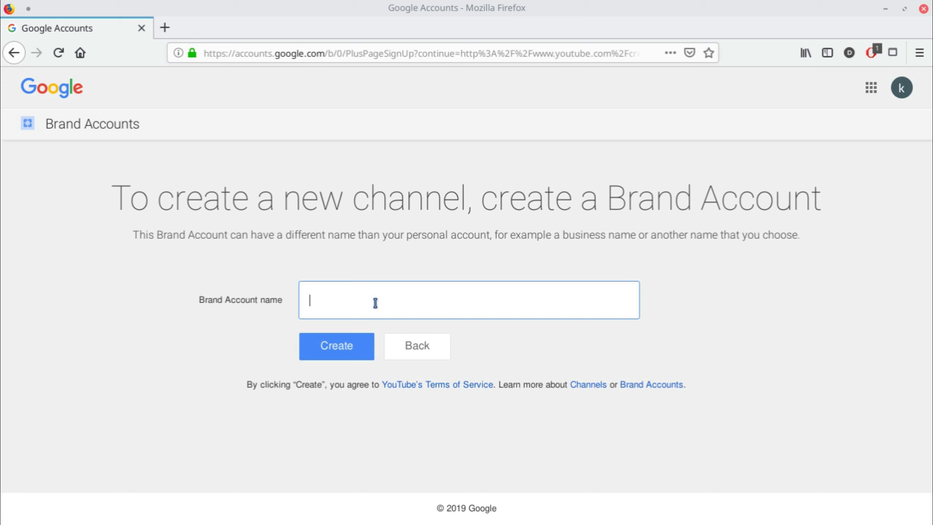
pyautogui.write('krazyyplayer')
pyautogui.click(313, 351)
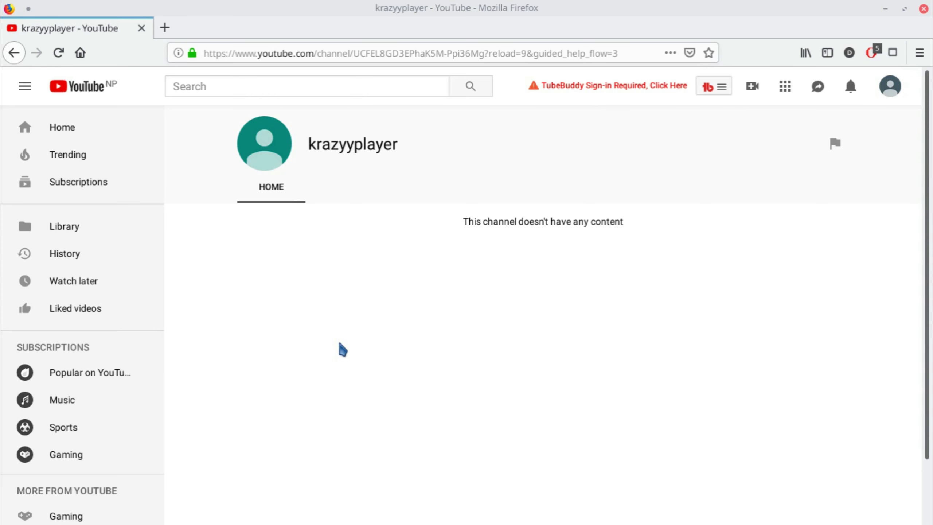
# Step: Go to YouTube Settings > Advanced settings to see the personal channel's account information
pyautogui.click(886, 90)
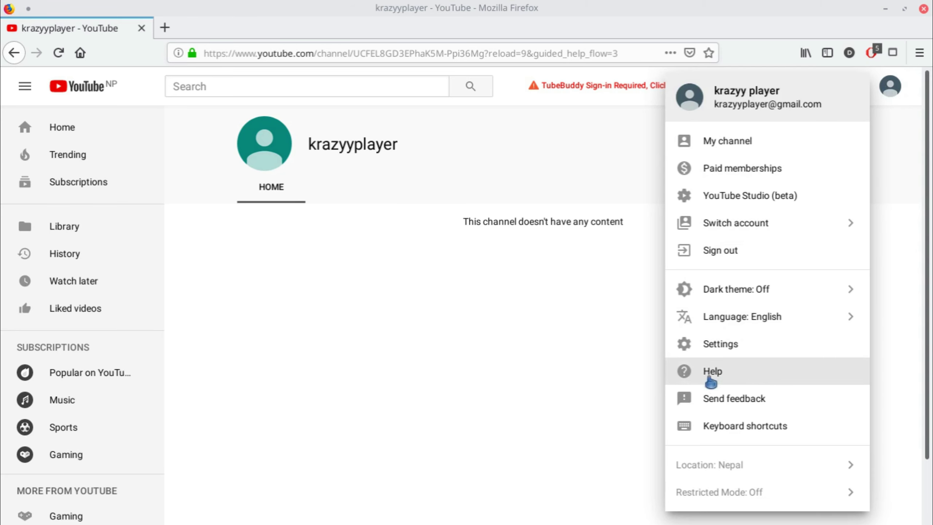
pyautogui.click(709, 352)
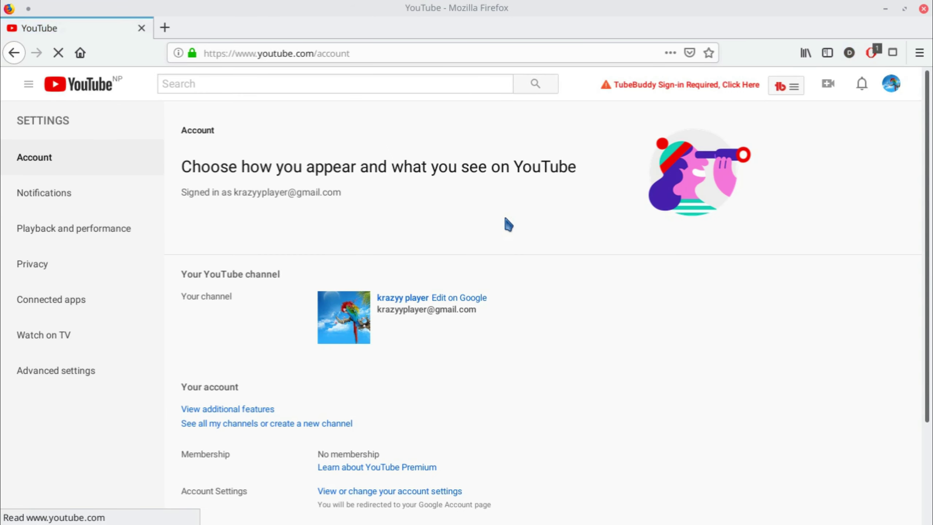
pyautogui.click(57, 378)
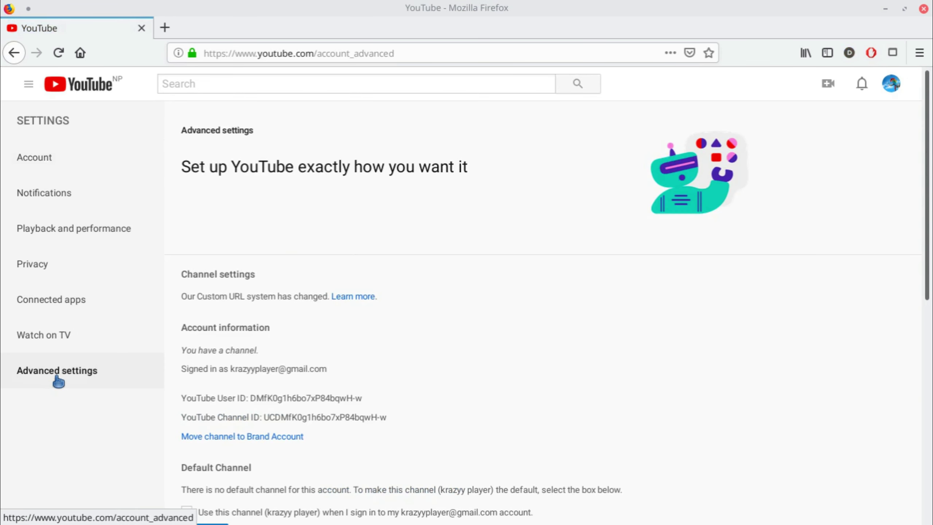
pyautogui.scroll(-5, 391, 323)
pyautogui.scroll(2, 393, 323)
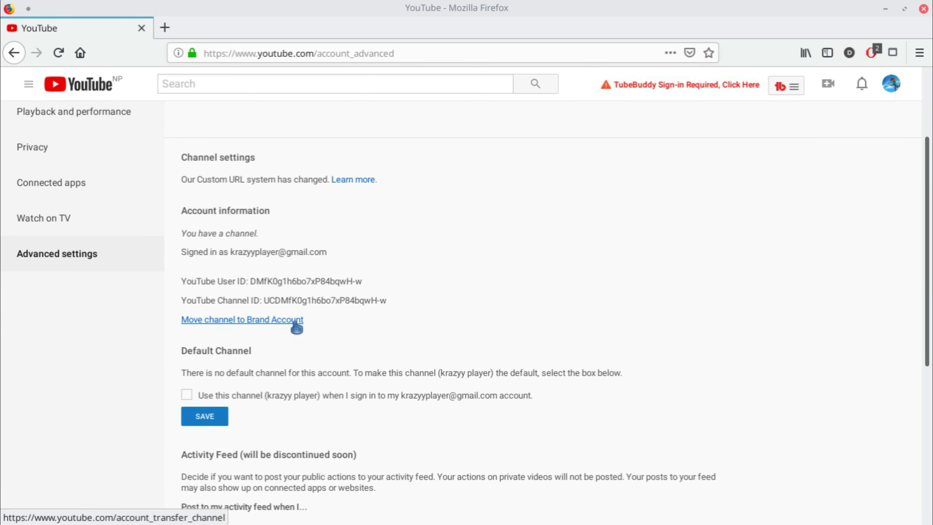
# Step: Begin moving the channel to a Brand Account, verifying identity with the account password
pyautogui.click(242, 320)
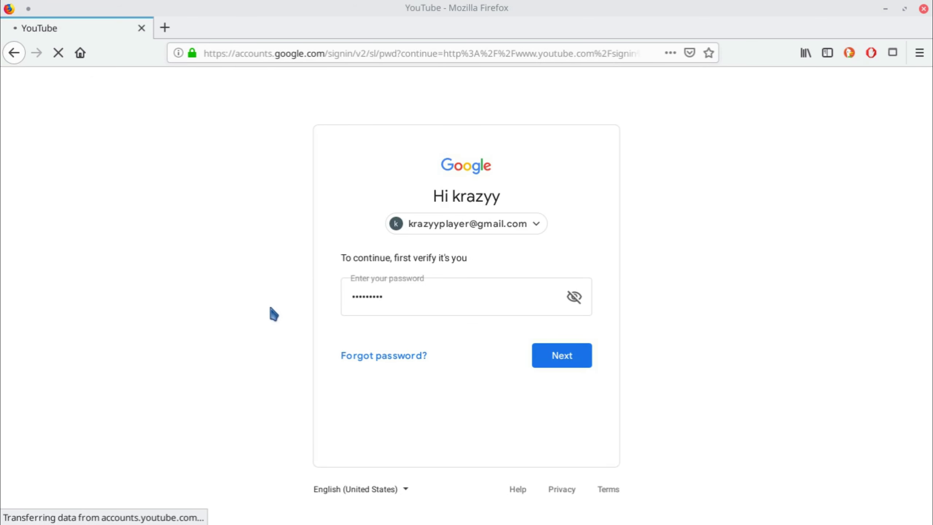
pyautogui.click(556, 358)
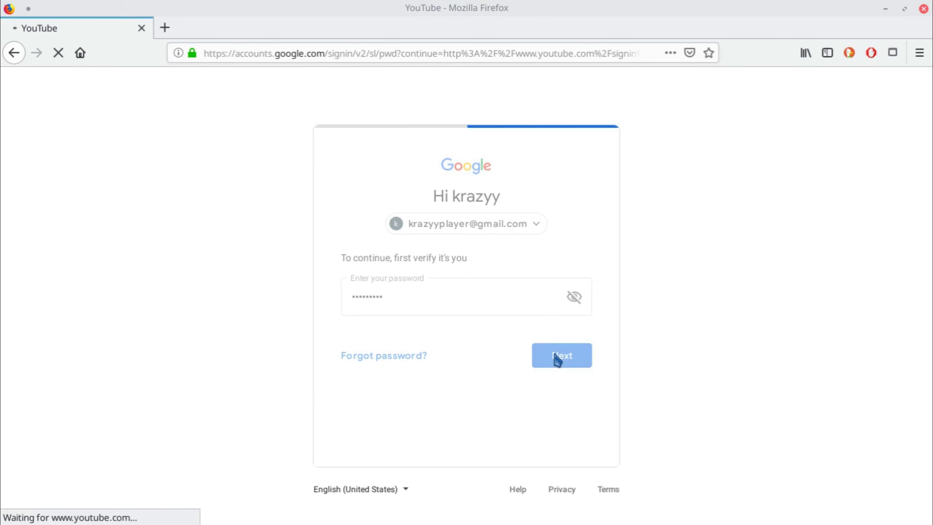
pyautogui.scroll(-3, 448, 294)
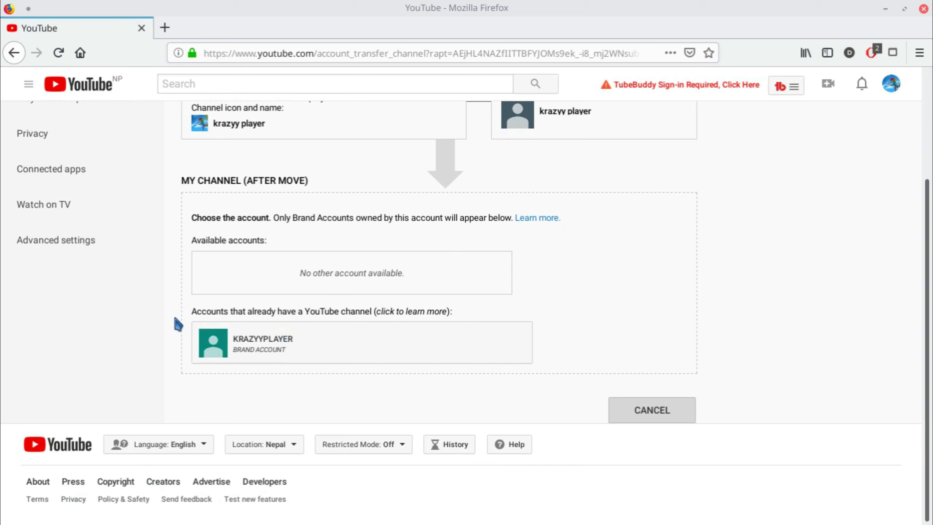
pyautogui.moveTo(181, 180); pyautogui.dragTo(273, 181)
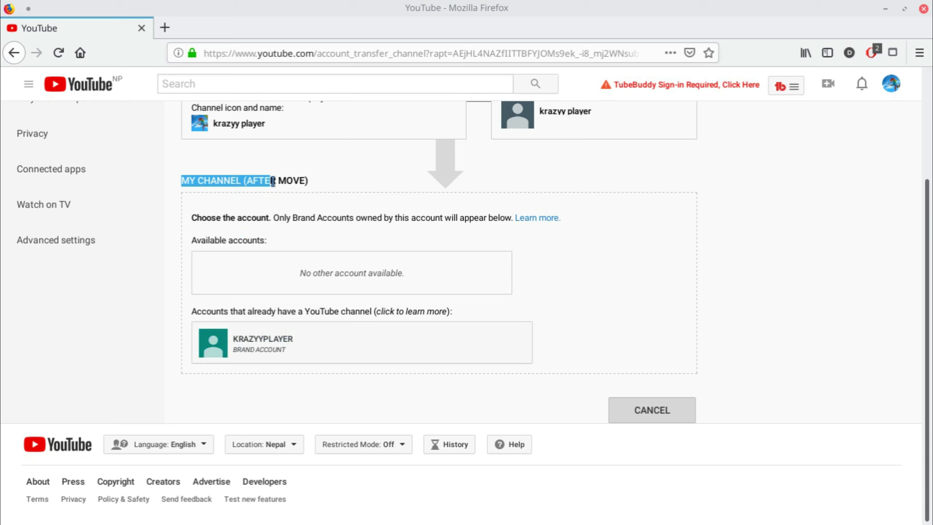
pyautogui.click(274, 181)
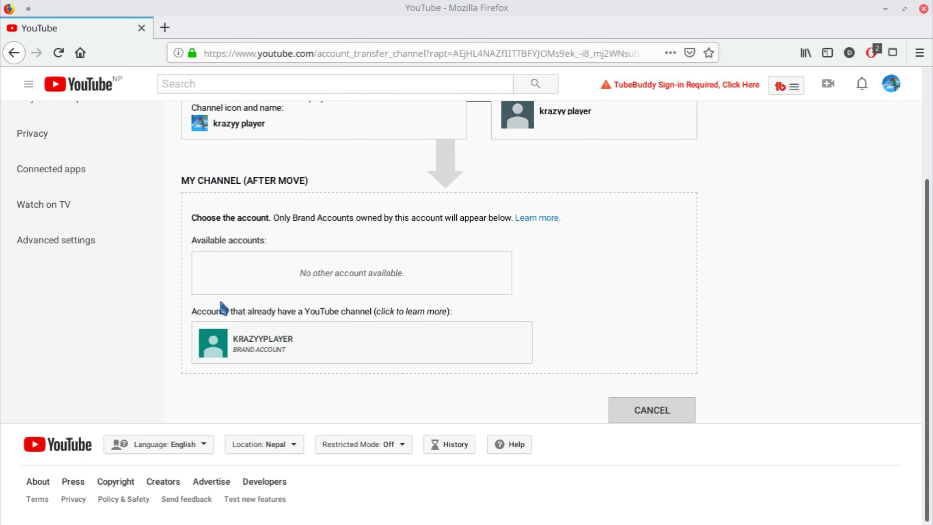
# Step: Choose KRAZYYPLAYER as destination and agree to delete its existing empty channel
pyautogui.click(233, 344)
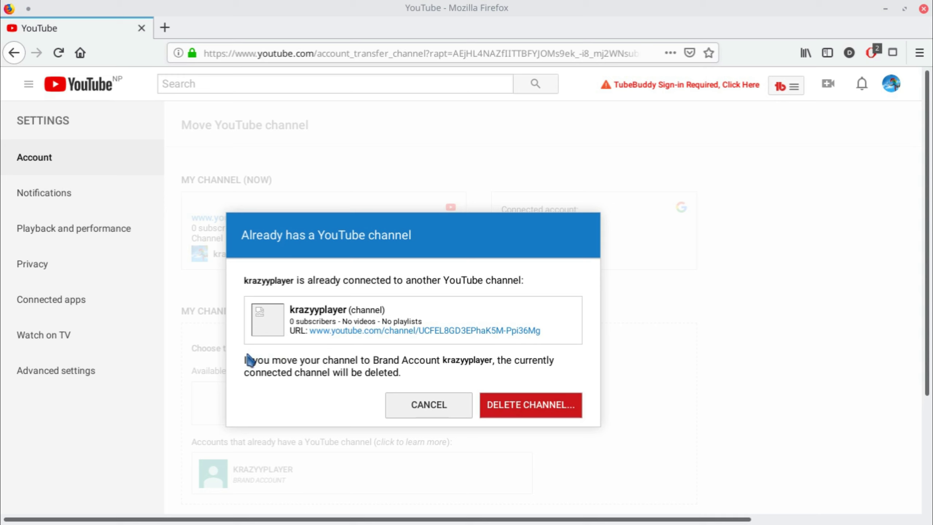
pyautogui.moveTo(246, 359); pyautogui.dragTo(494, 362)
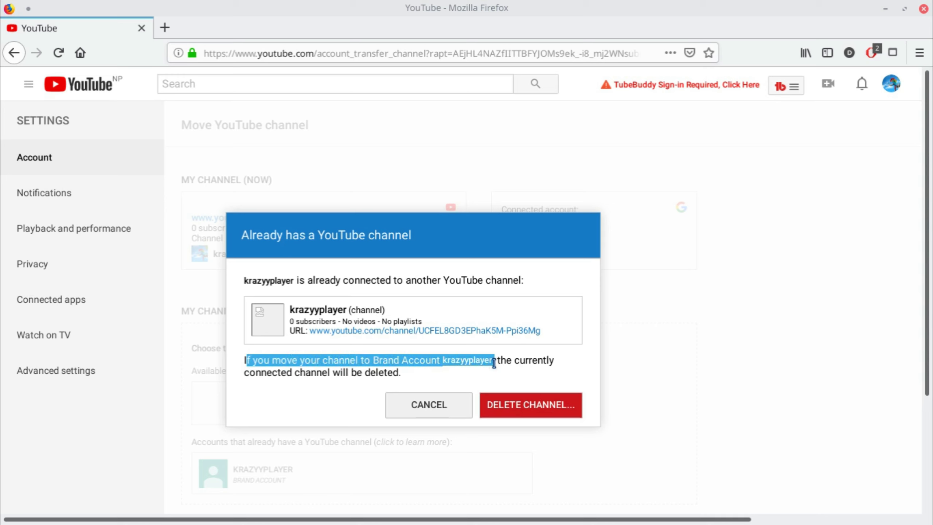
pyautogui.click(258, 389)
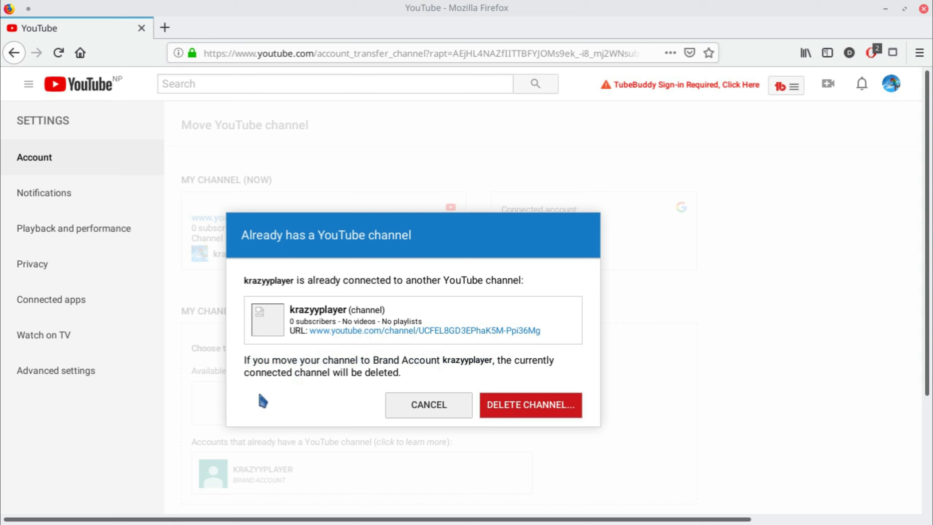
pyautogui.moveTo(245, 376); pyautogui.dragTo(393, 377)
pyautogui.click(392, 377)
pyautogui.click(526, 405)
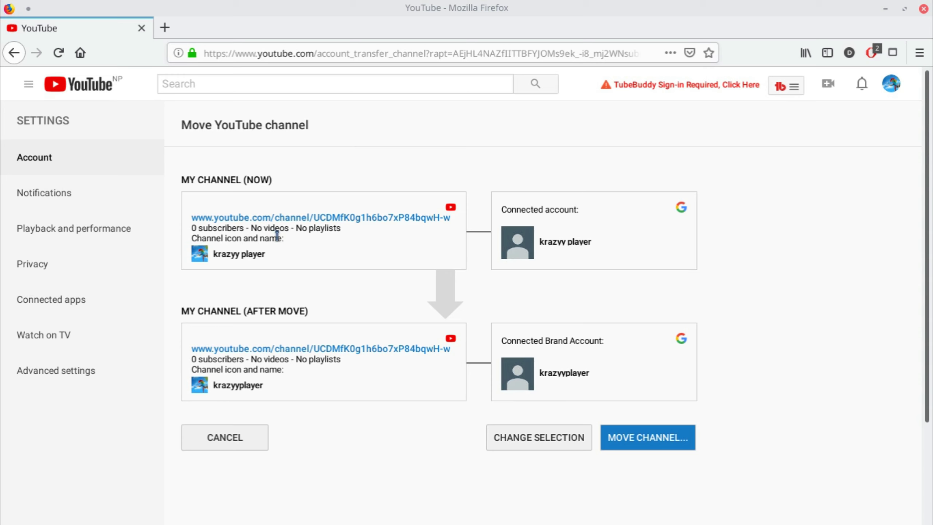
pyautogui.moveTo(263, 260); pyautogui.dragTo(201, 254)
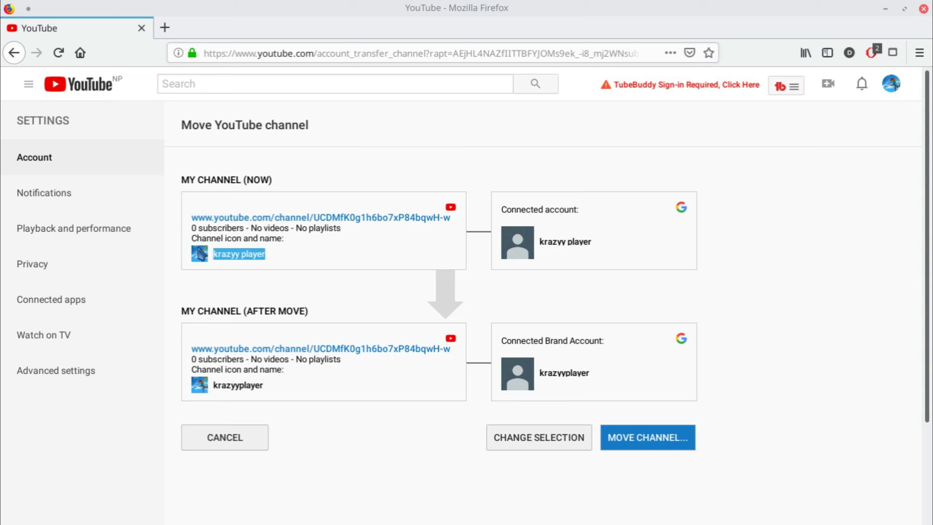
pyautogui.moveTo(273, 388); pyautogui.dragTo(225, 377)
pyautogui.click(223, 370)
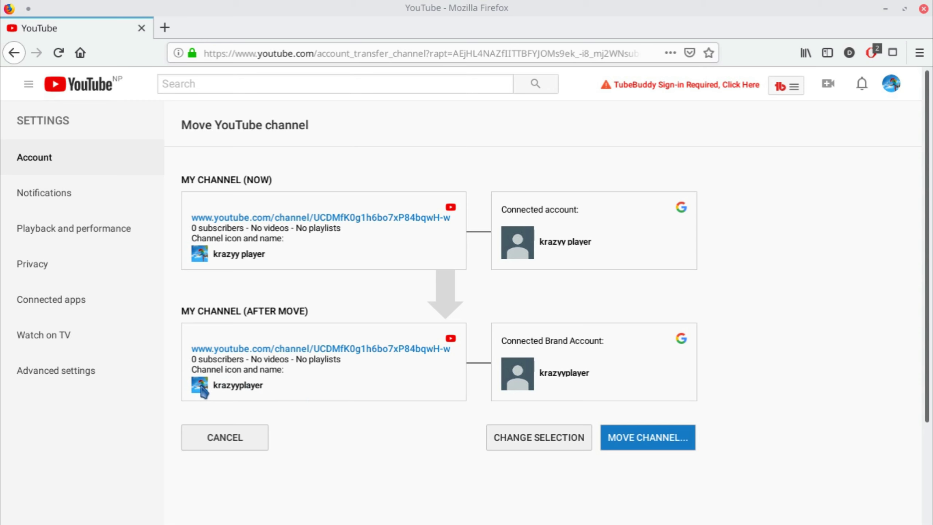
pyautogui.moveTo(259, 388); pyautogui.dragTo(223, 385)
pyautogui.click(226, 386)
# Step: Move the channel to the krazyyplayer Brand Account, confirming in the dialog
pyautogui.click(656, 439)
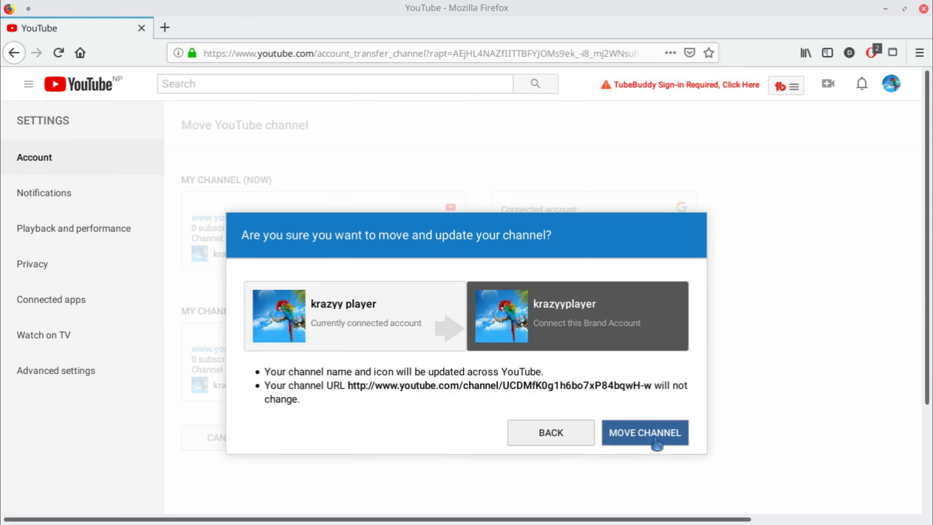
pyautogui.click(632, 437)
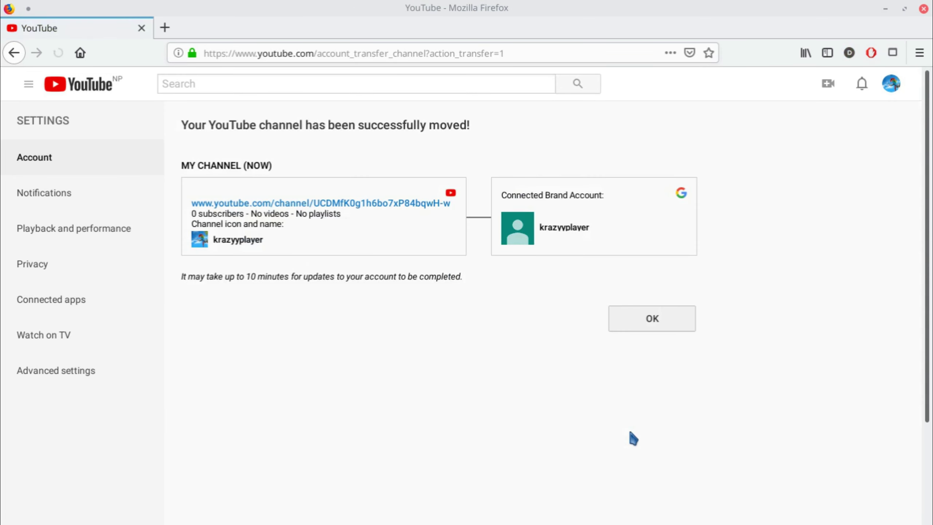
# Step: Acknowledge the successful move, briefly view the About me profile, then return to YouTube home
pyautogui.click(634, 326)
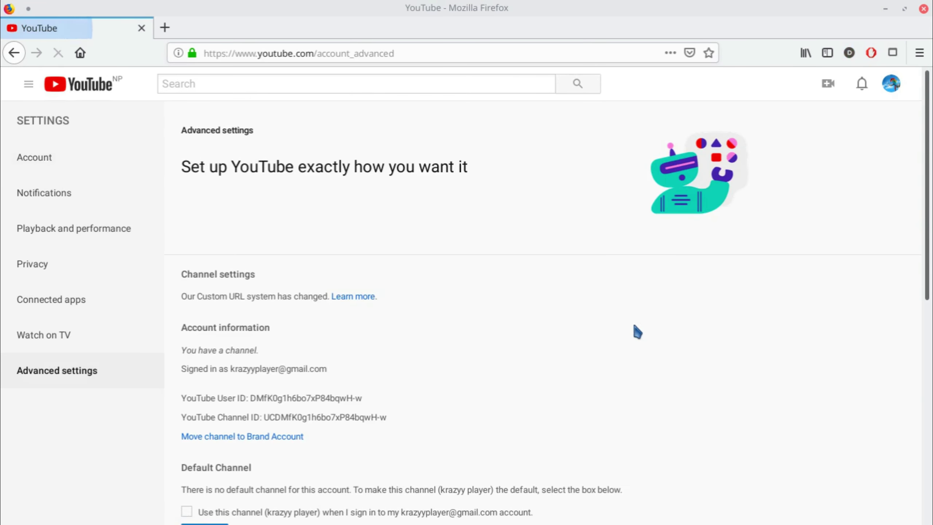
pyautogui.click(891, 83)
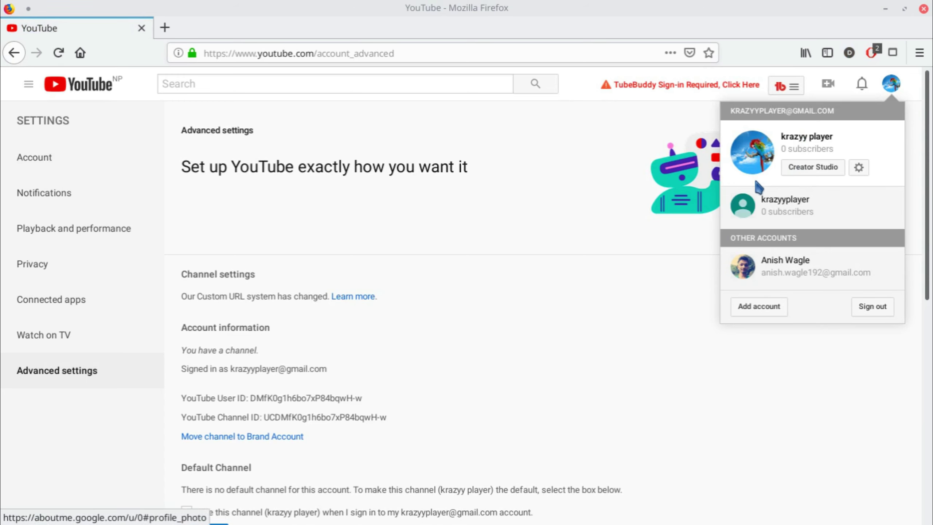
pyautogui.click(756, 165)
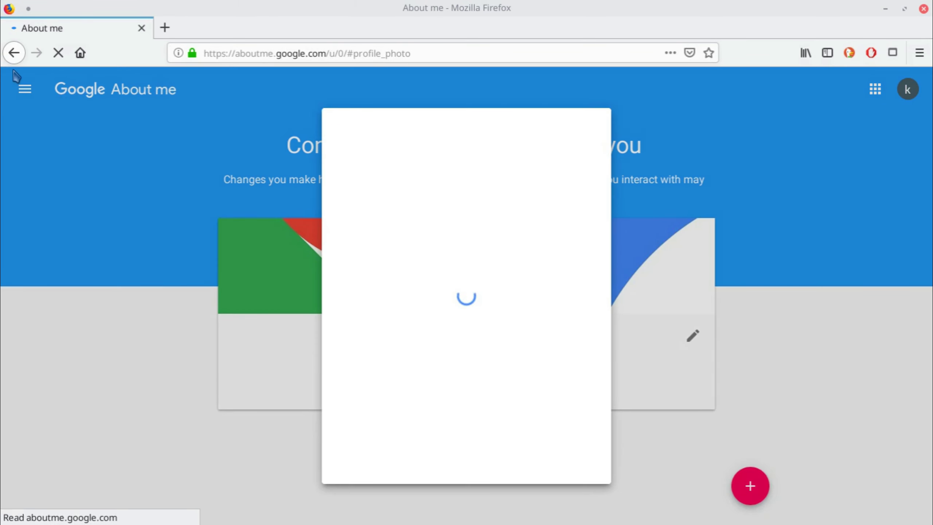
pyautogui.click(13, 53)
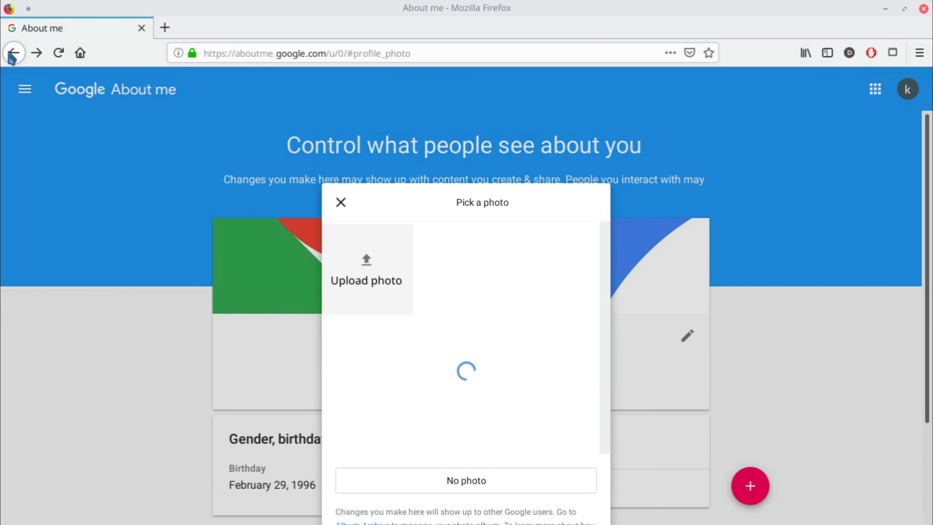
pyautogui.click(13, 53)
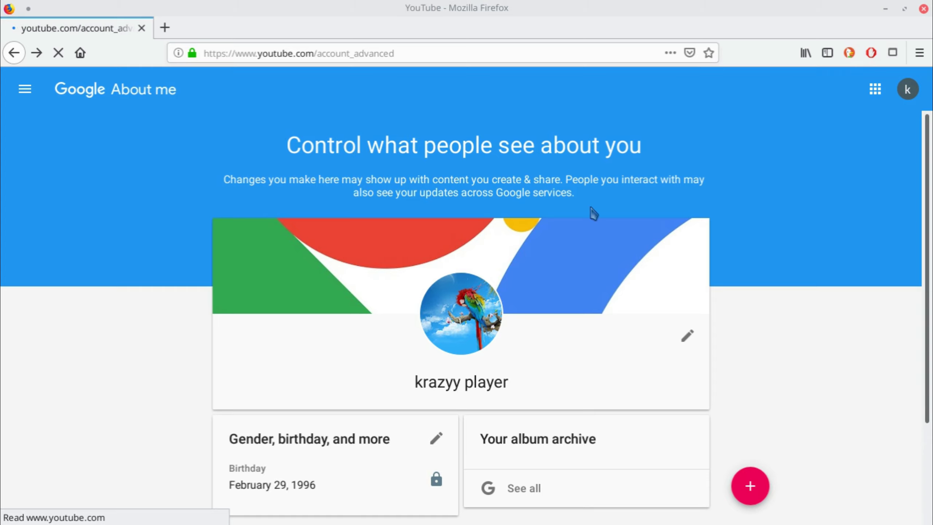
pyautogui.hotkey('ctrl', 'F8')
pyautogui.press('Escape')
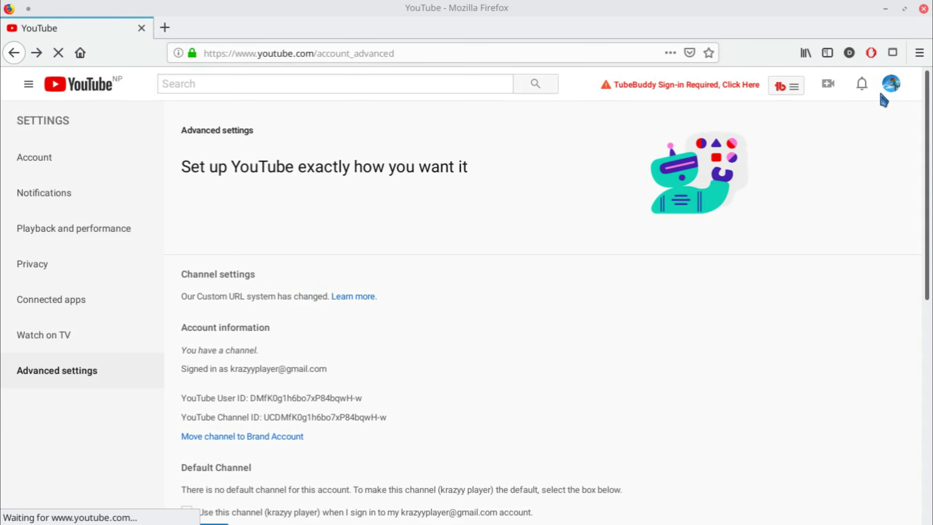
pyautogui.click(73, 91)
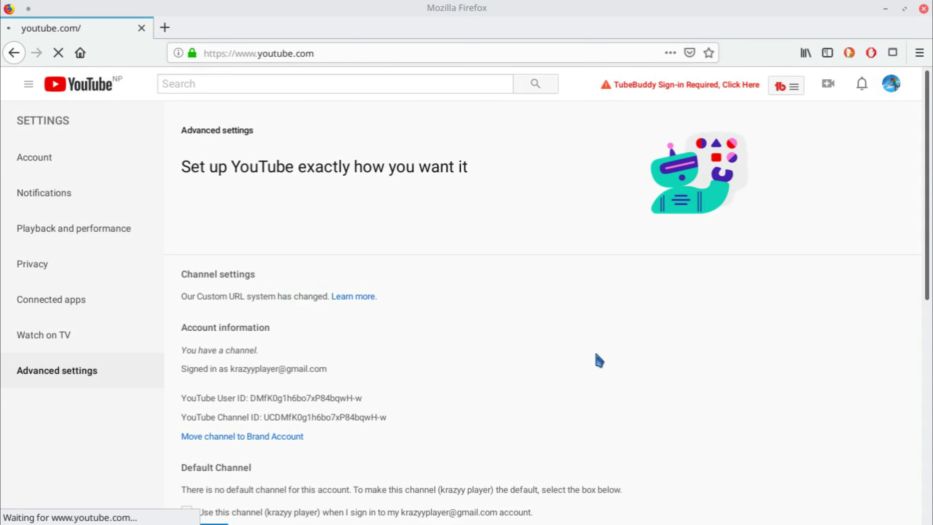
pyautogui.hotkey('ctrl', 'F8')
pyautogui.press('Escape')
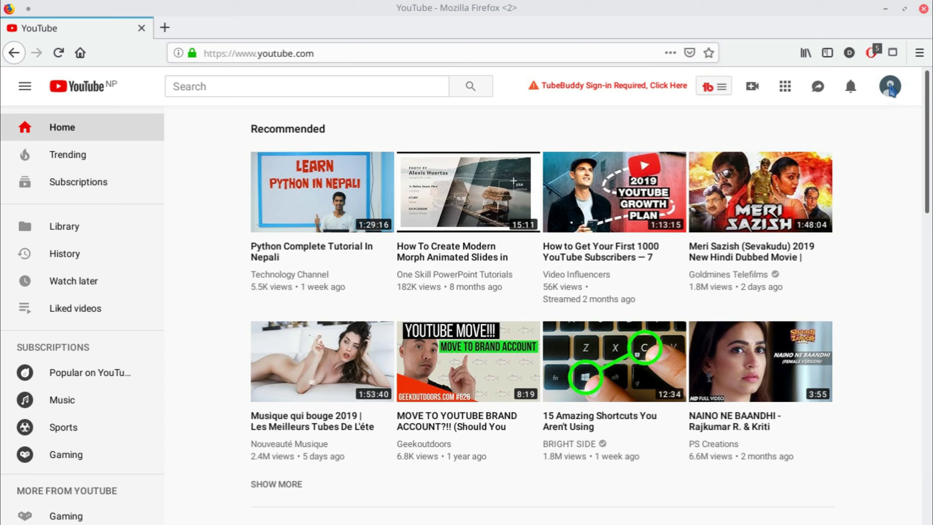
# Step: Switch YouTube to the krazyyplayer Brand Account
pyautogui.click(890, 88)
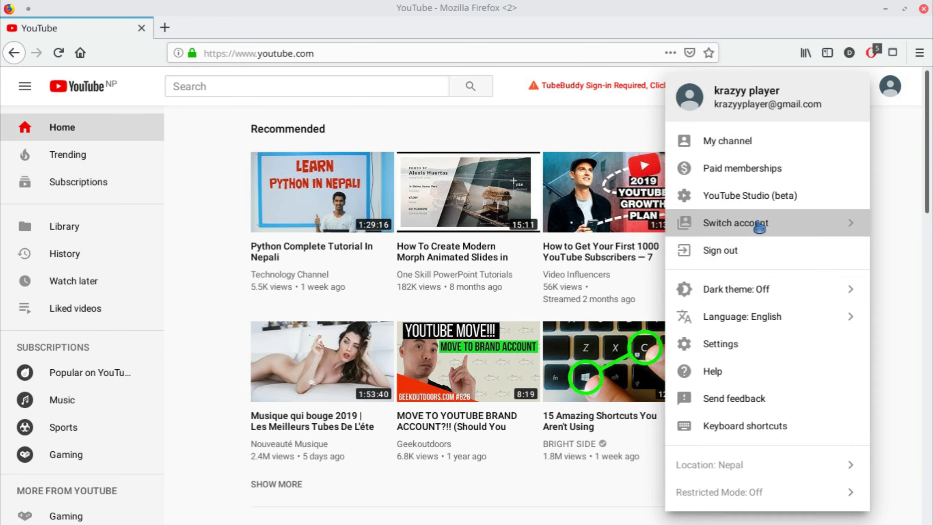
pyautogui.click(759, 225)
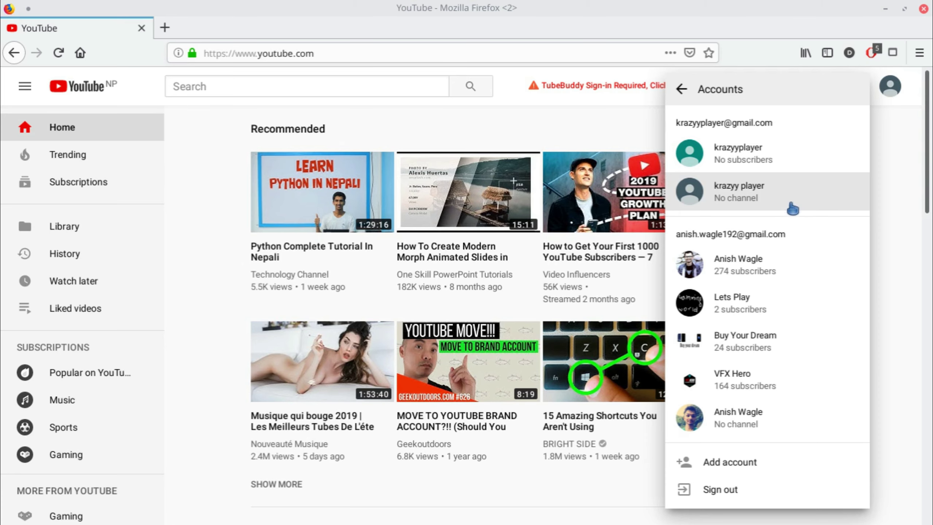
pyautogui.click(759, 159)
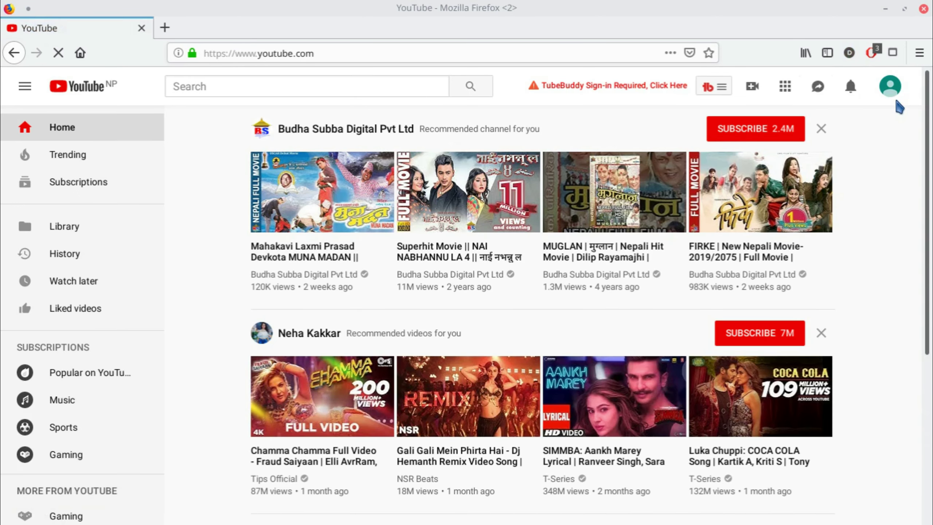
# Step: Open the krazyyplayer channel page, which has no content yet
pyautogui.click(891, 92)
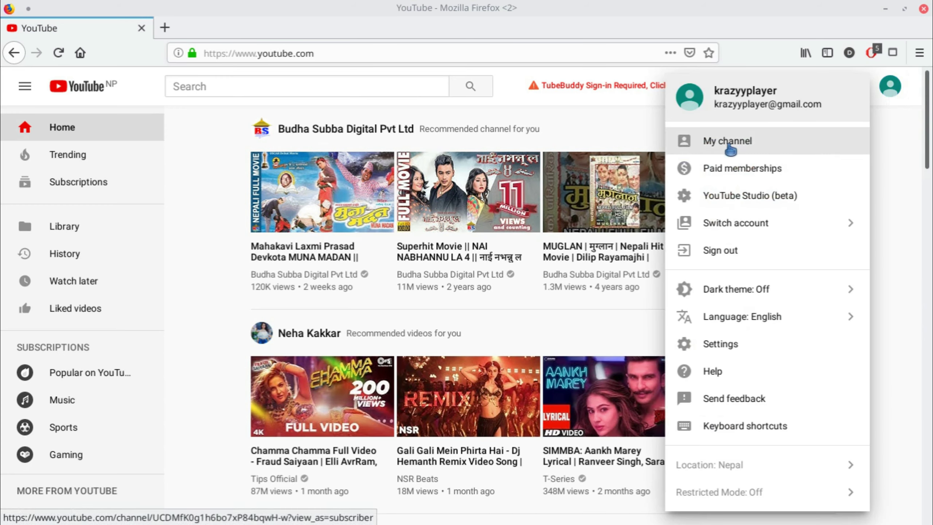
pyautogui.click(731, 149)
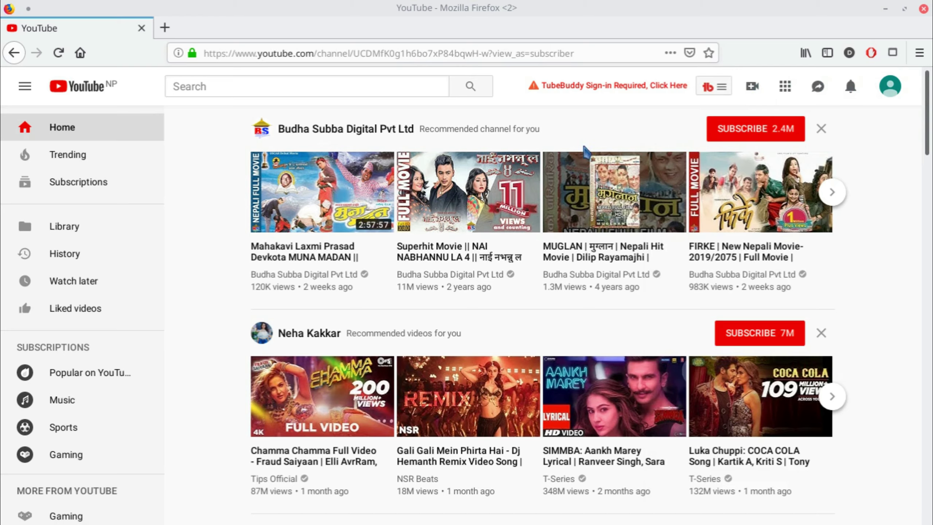
pyautogui.press('super+s')
pyautogui.press('Escape')
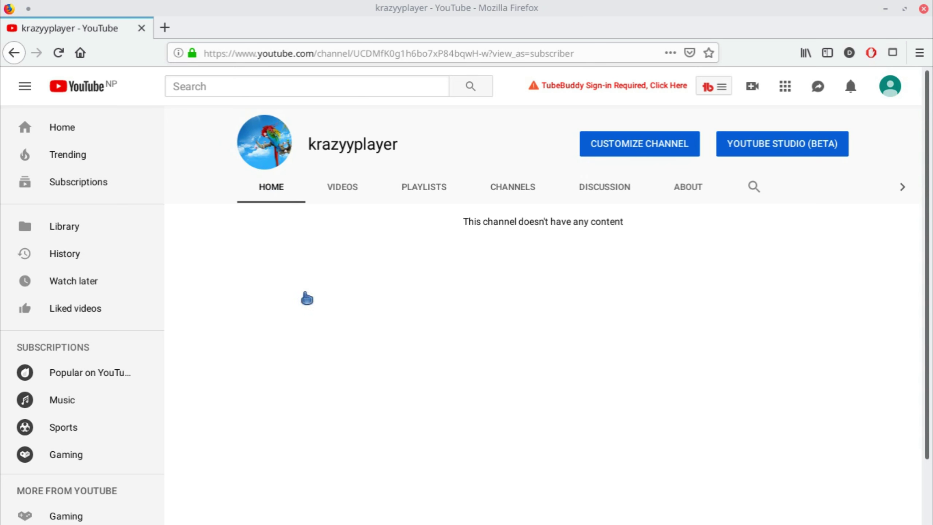
# Step: Open krazyyplayer's About tab, confirming the 'this channel is for demo' description and Nov 25, 2018 join date
pyautogui.click(686, 190)
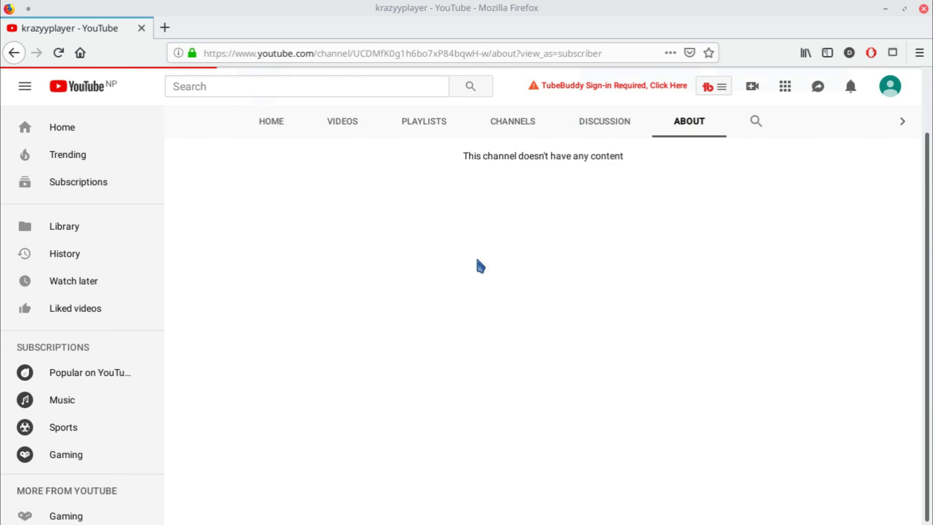
pyautogui.moveTo(367, 216); pyautogui.dragTo(235, 210)
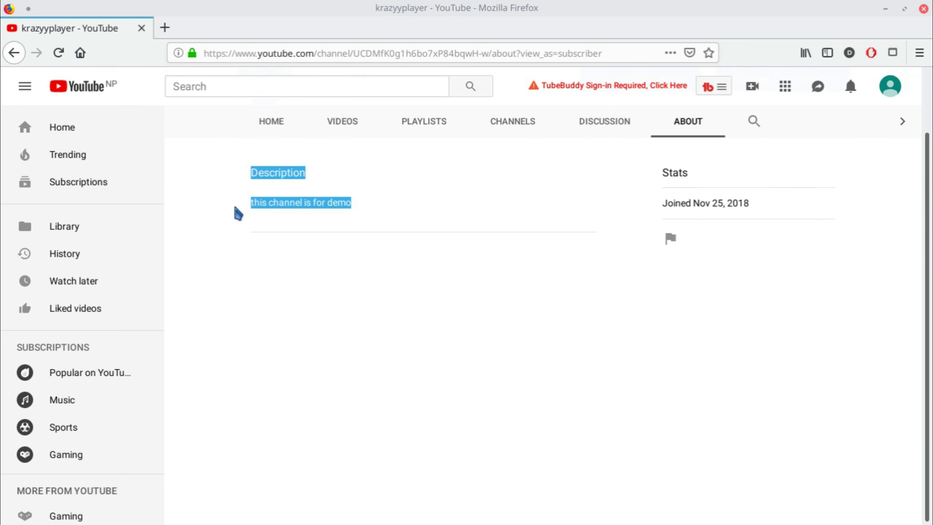
pyautogui.click(236, 209)
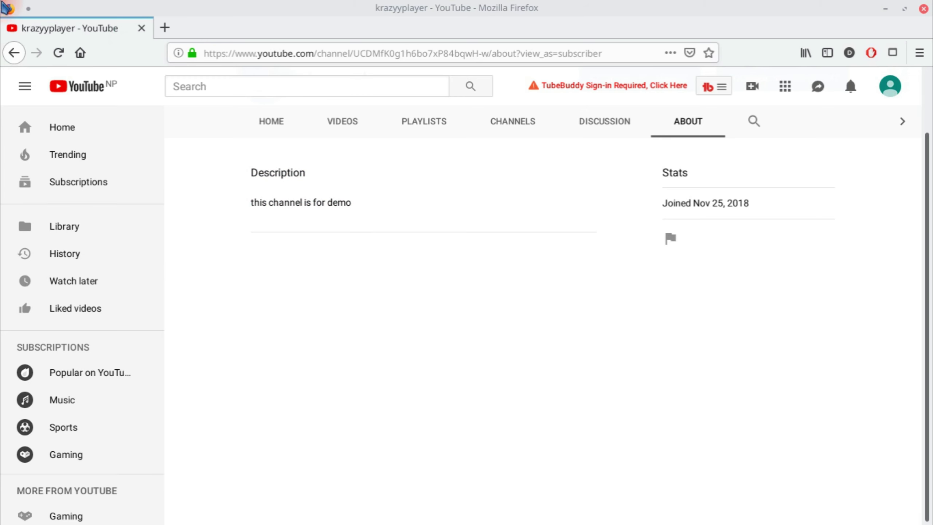